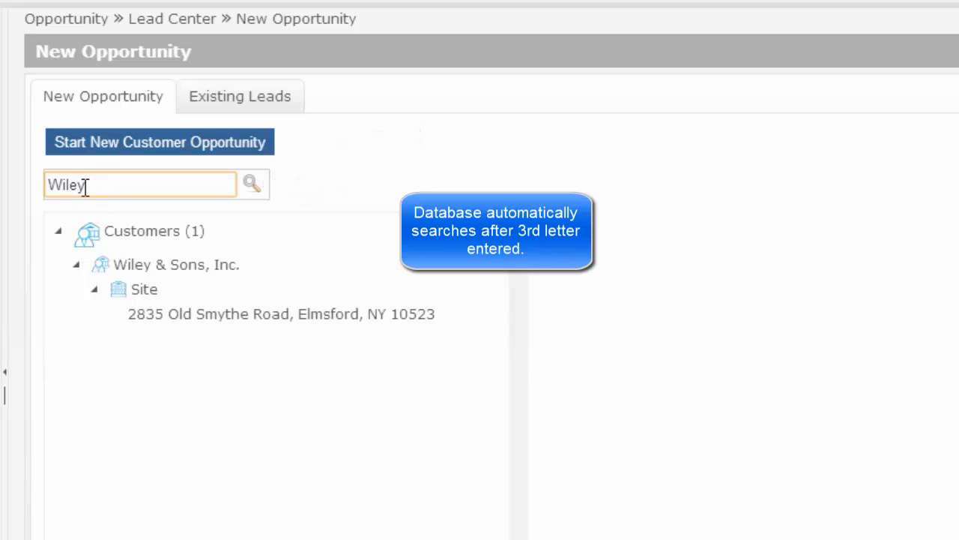
# Step: Start a new lead for the Wiley & Sons, Inc. site in Elmsford, filling in the contact details from the customer's existing contact
pyautogui.click(174, 314)
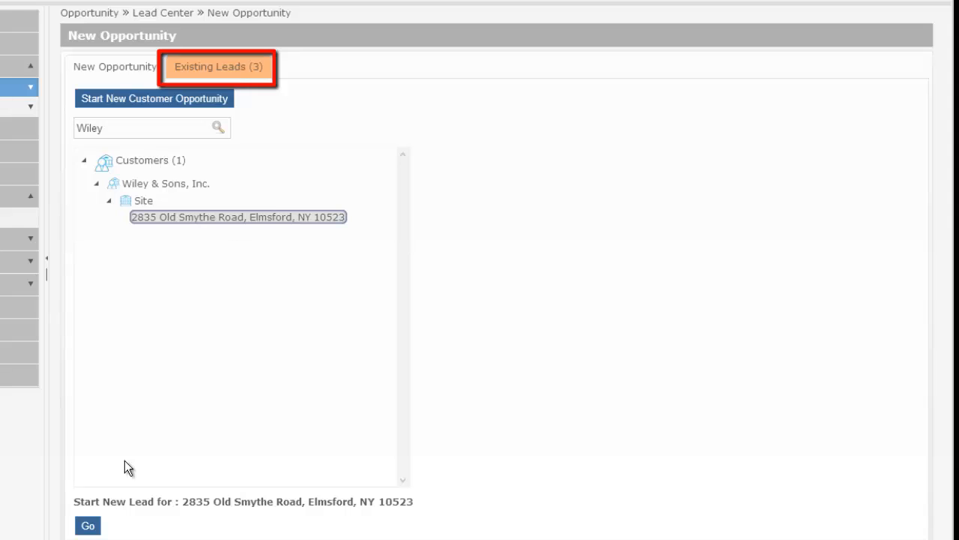
pyautogui.click(88, 525)
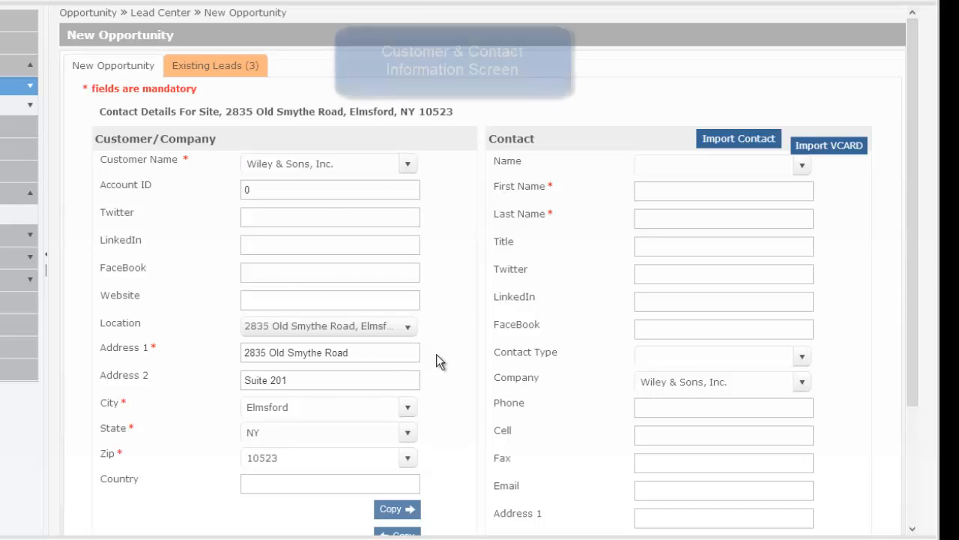
pyautogui.click(802, 166)
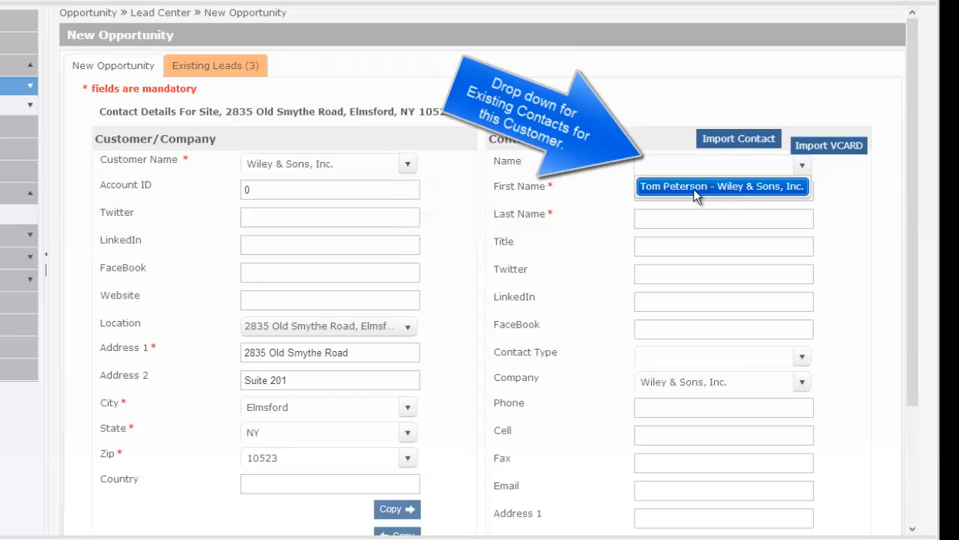
pyautogui.click(693, 188)
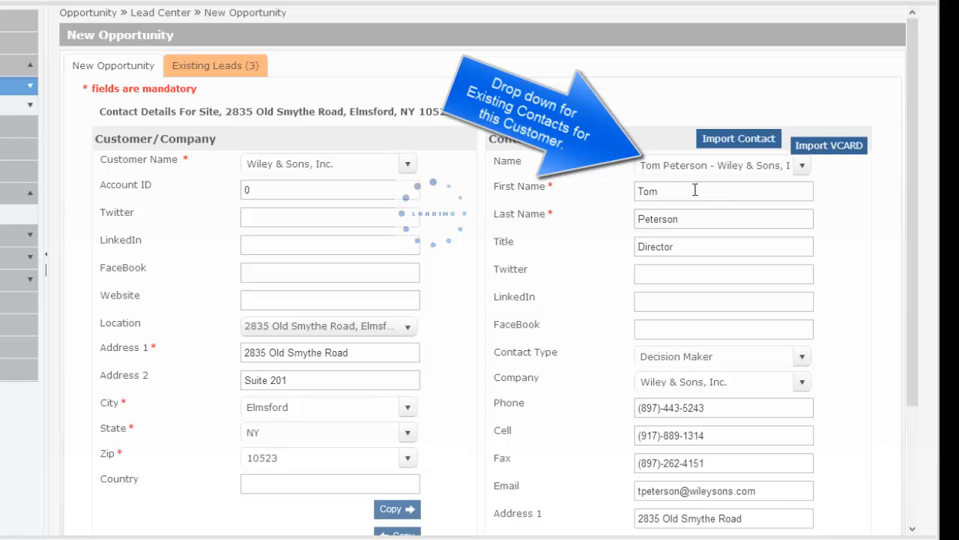
pyautogui.moveTo(912, 231); pyautogui.dragTo(906, 375)
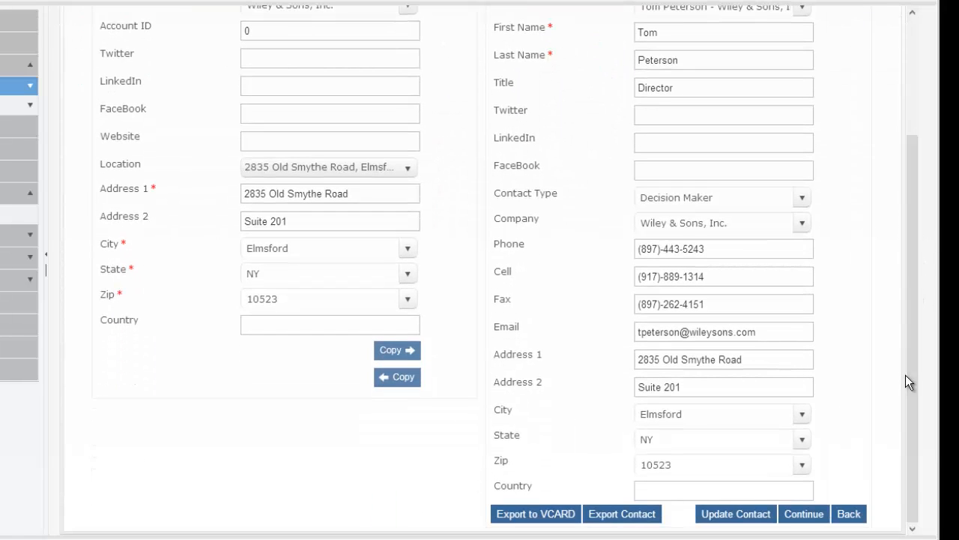
pyautogui.click(797, 517)
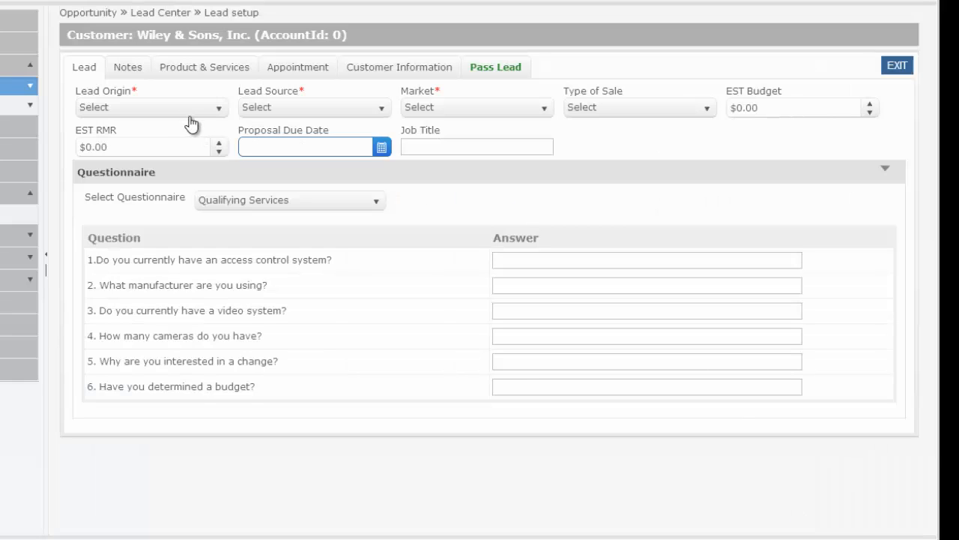
# Step: Set the lead origin to Incoming Call, the source to Current Customer, the market to Law Firms and the type of sale to Parts & Smarts
pyautogui.click(165, 109)
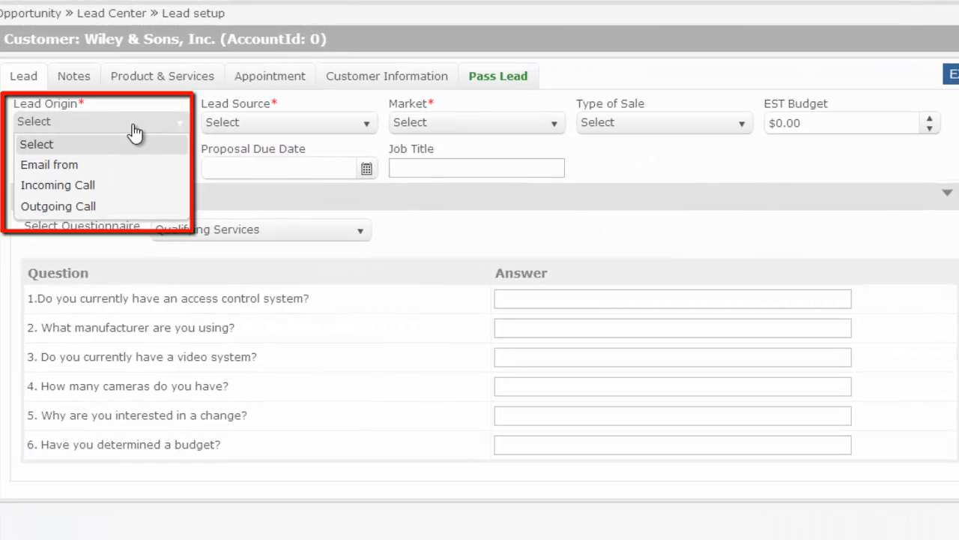
pyautogui.click(75, 186)
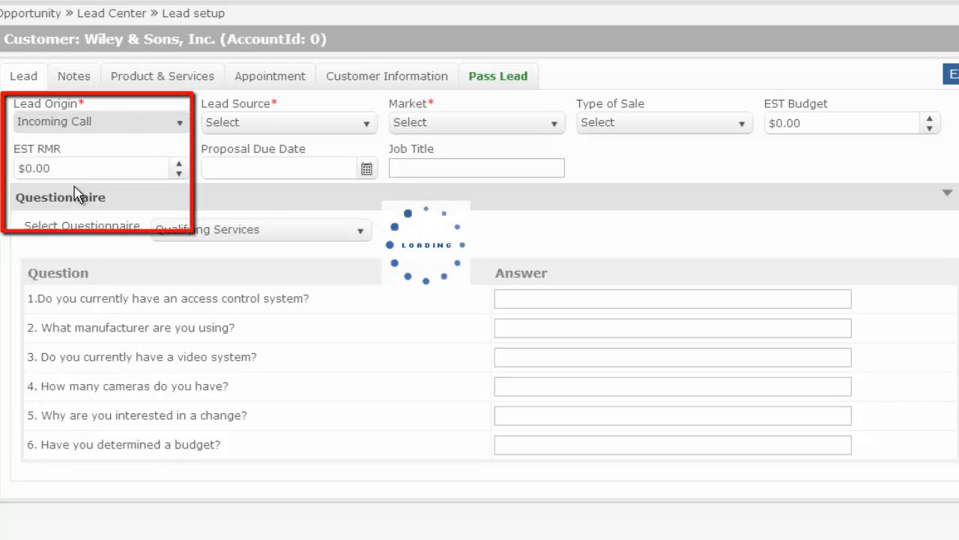
pyautogui.click(265, 128)
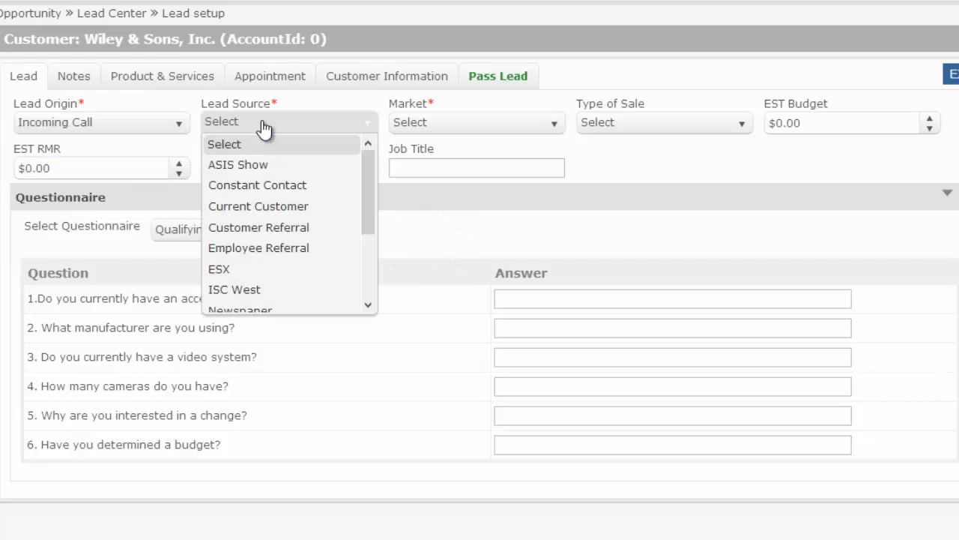
pyautogui.click(254, 210)
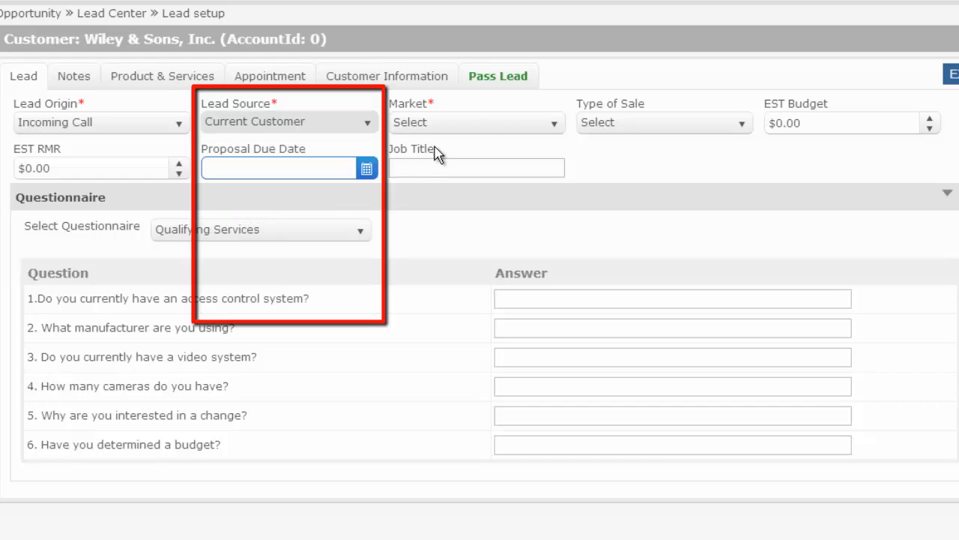
pyautogui.click(472, 129)
pyautogui.press('l')
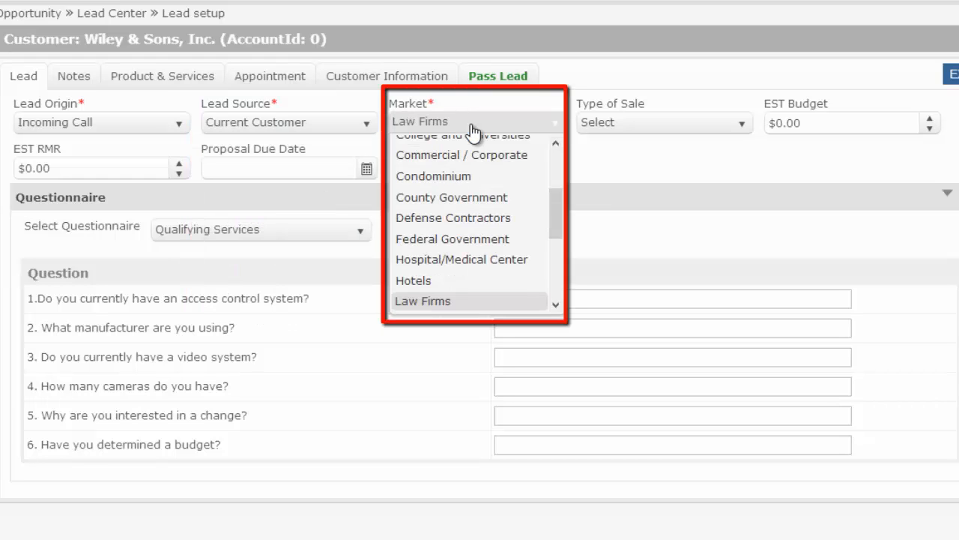
pyautogui.click(422, 303)
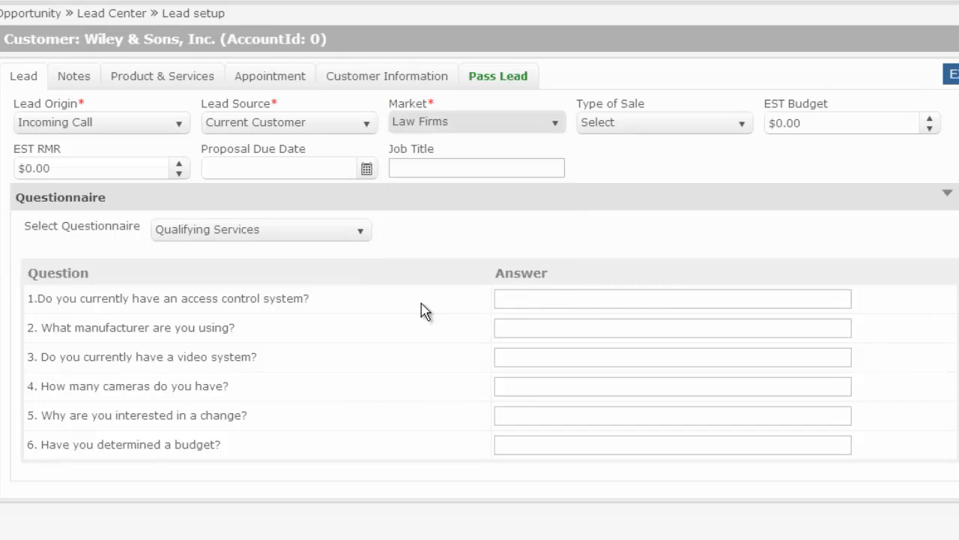
pyautogui.click(665, 129)
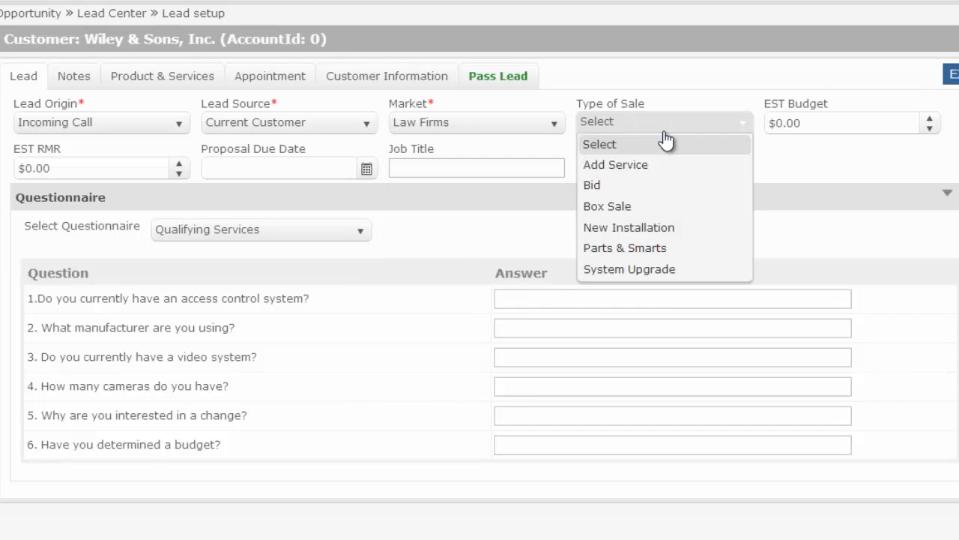
pyautogui.click(636, 251)
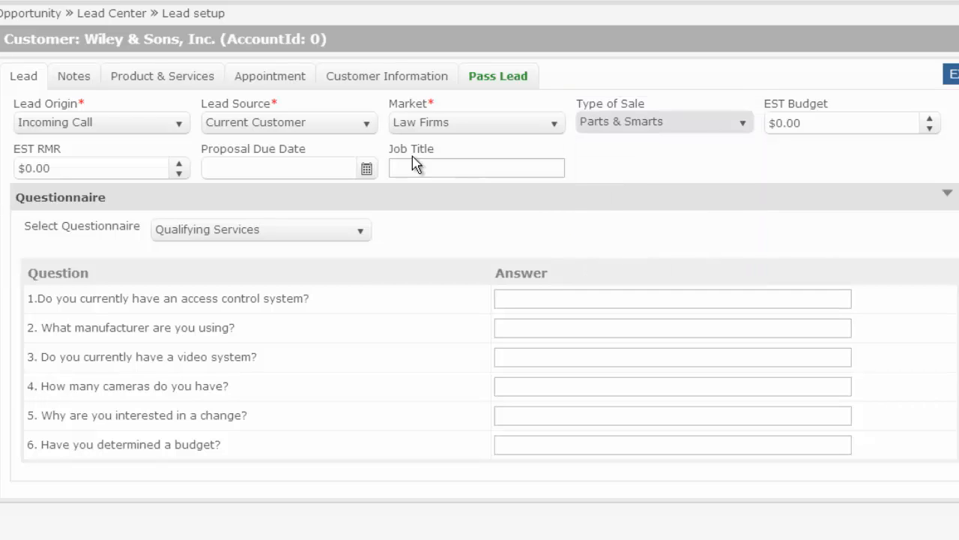
# Step: Set the proposal due date to 12-30-13 and enter the job title "Extra Parts for Inventory"
pyautogui.click(366, 168)
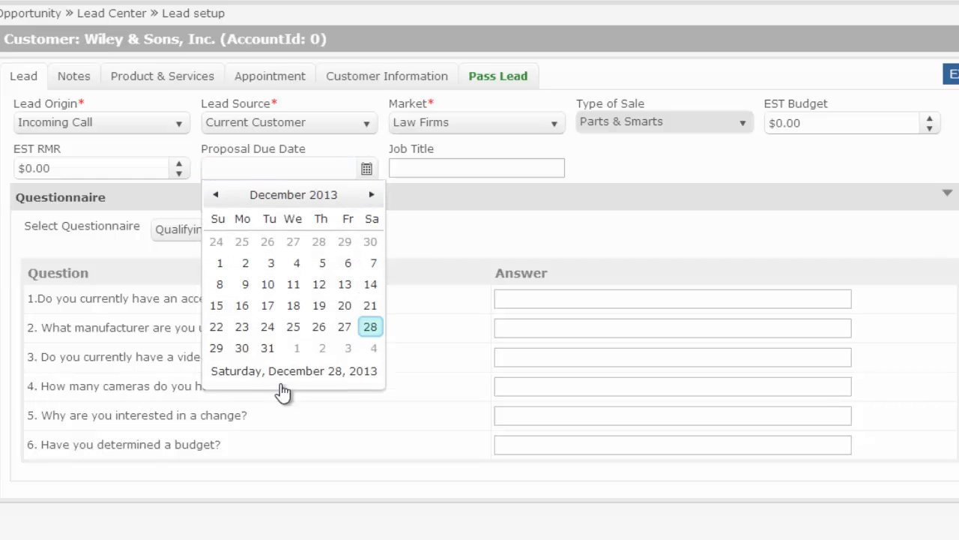
pyautogui.click(242, 349)
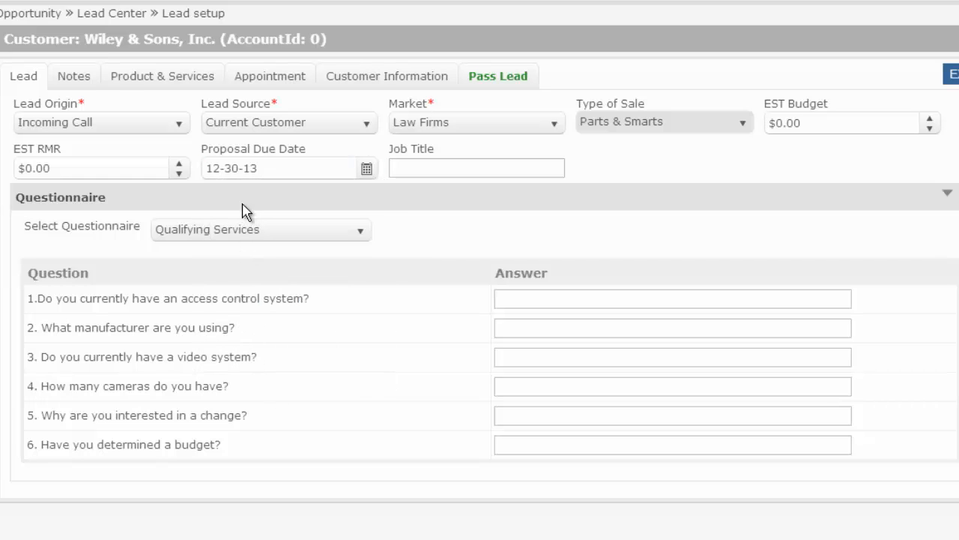
pyautogui.click(438, 176)
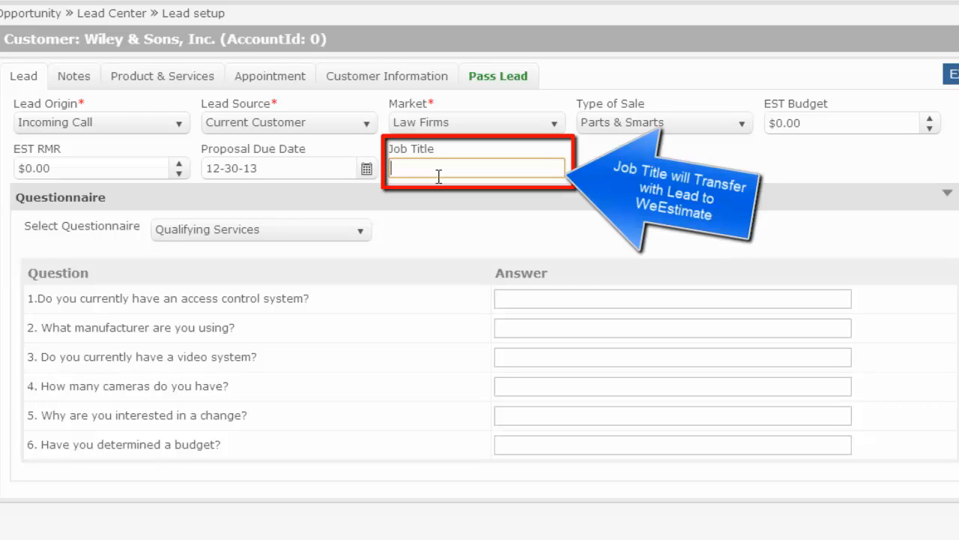
pyautogui.write('Extra Parts for Inventory')
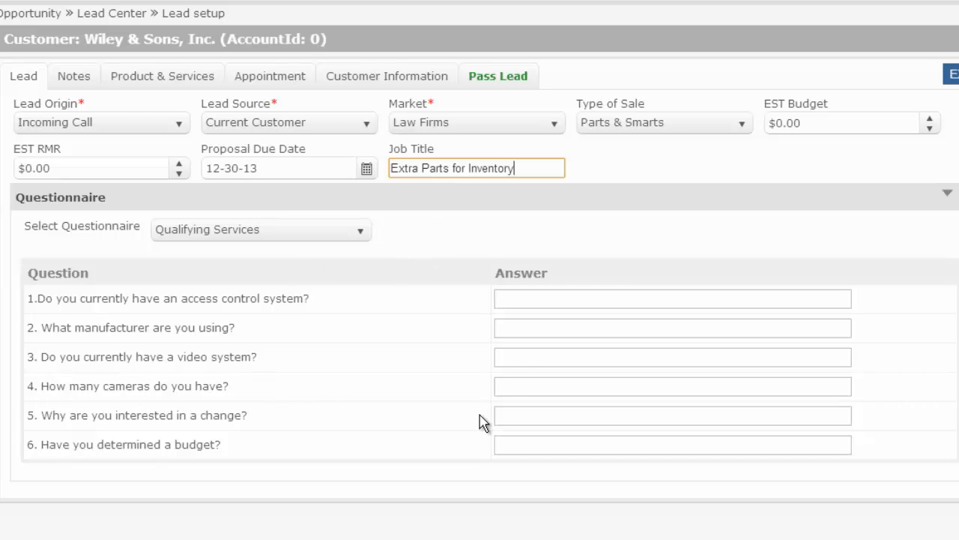
# Step: Review which questionnaires are available for this lead
pyautogui.click(360, 236)
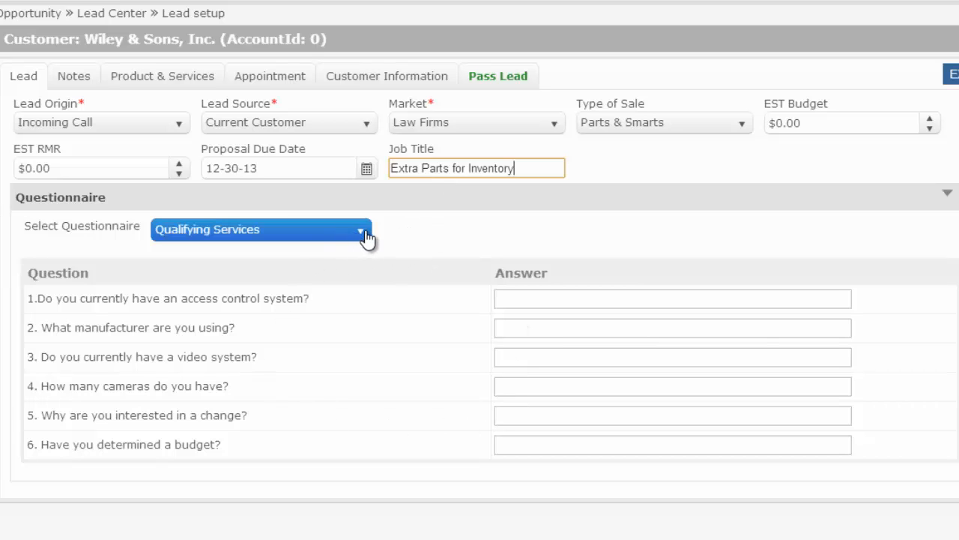
pyautogui.click(360, 239)
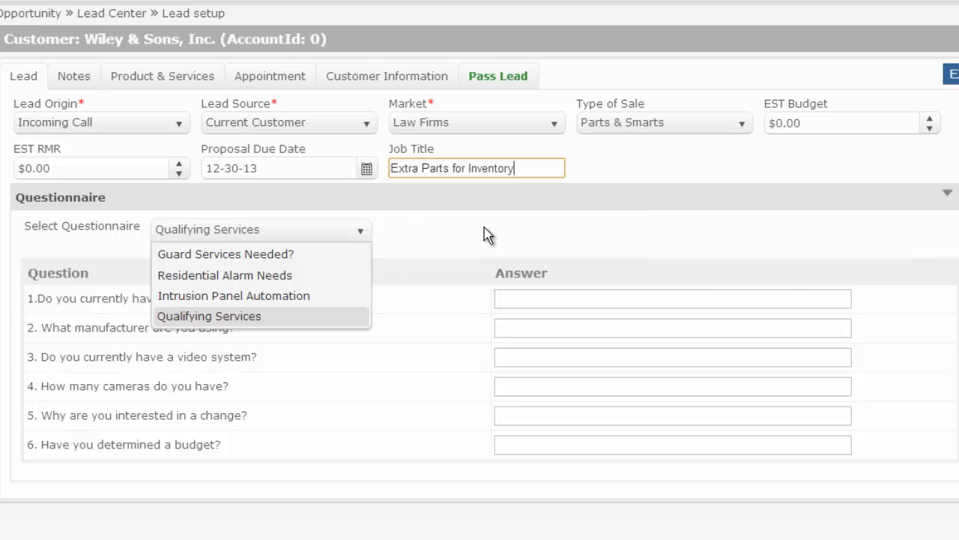
pyautogui.click(484, 234)
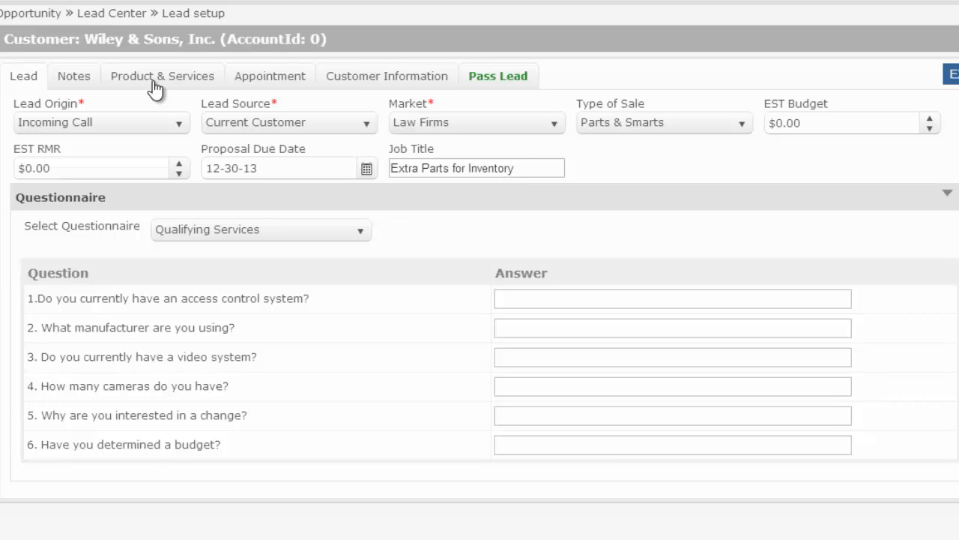
# Step: Add the opportunity note "Please call Monday Morning and meet Monday afternoon"
pyautogui.click(89, 82)
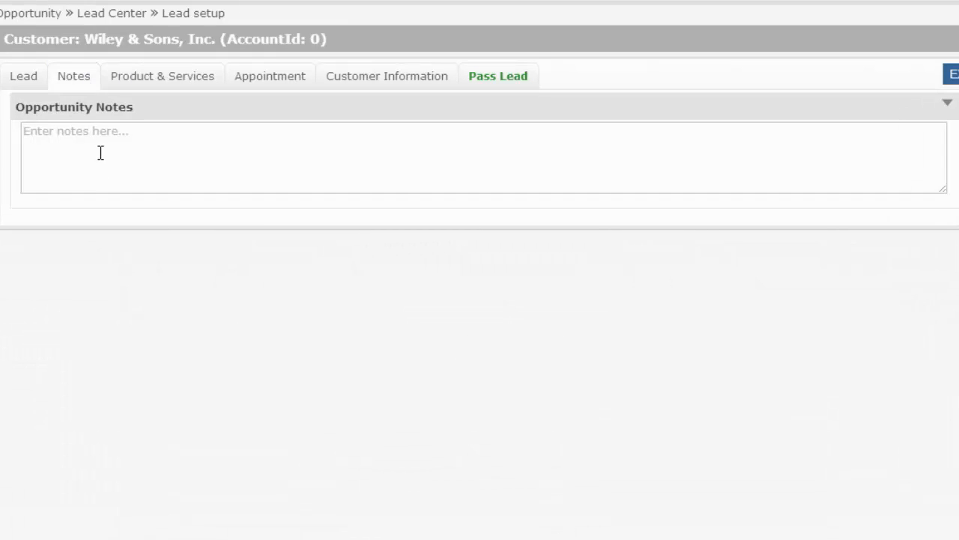
pyautogui.click(96, 132)
pyautogui.write('Pl')
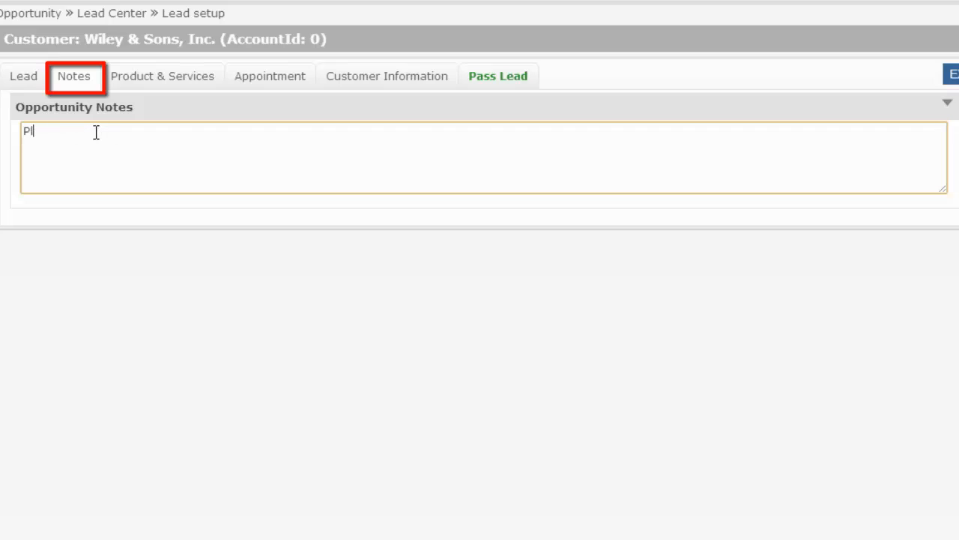
pyautogui.write('ease call Monday')
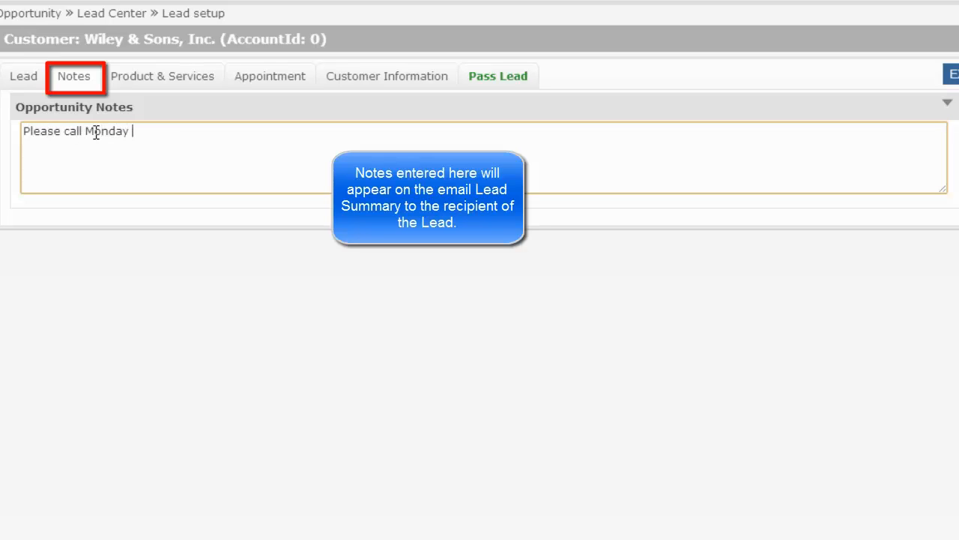
pyautogui.write(' Morning and meet')
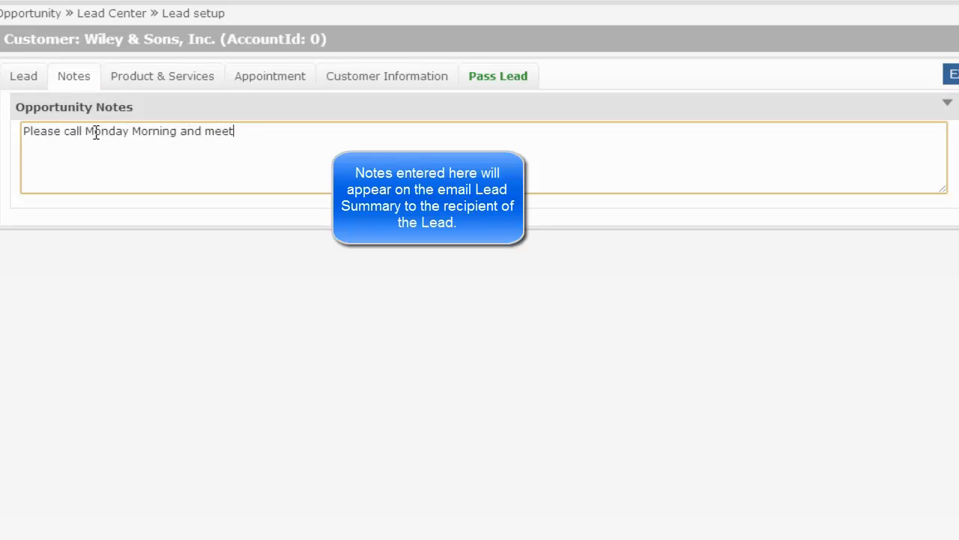
pyautogui.write(' Monday afterno')
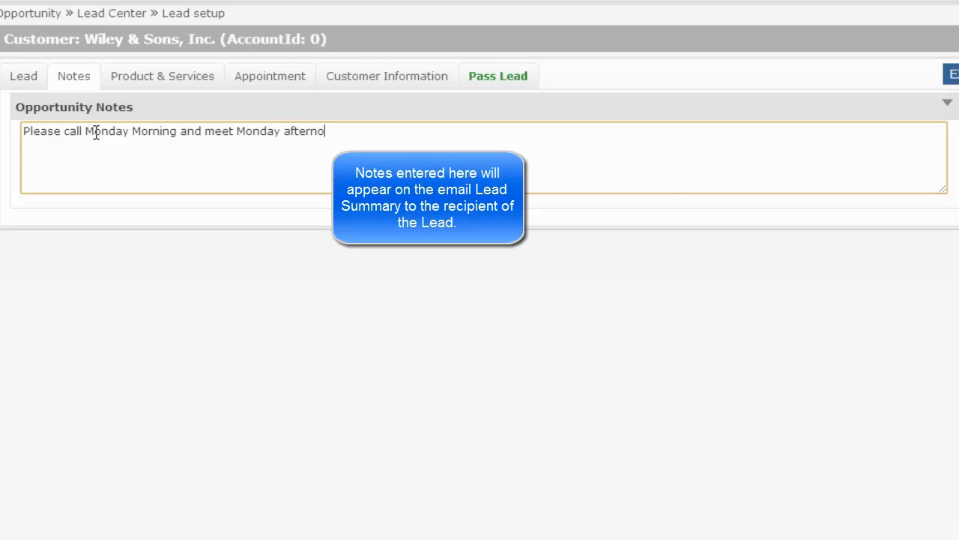
pyautogui.write('on')
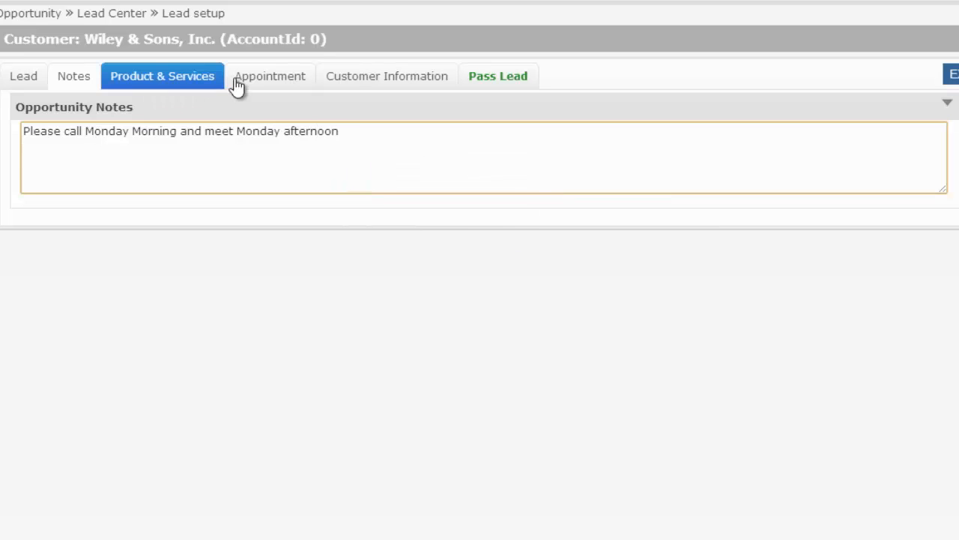
# Step: Include Badging and Locks from the Access Control field devices among the lead's products and services
pyautogui.click(187, 88)
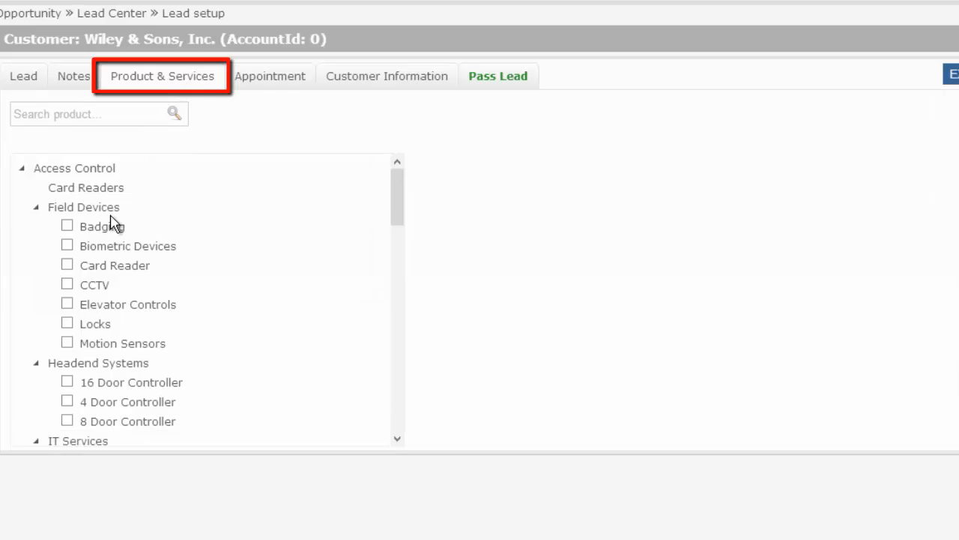
pyautogui.click(68, 227)
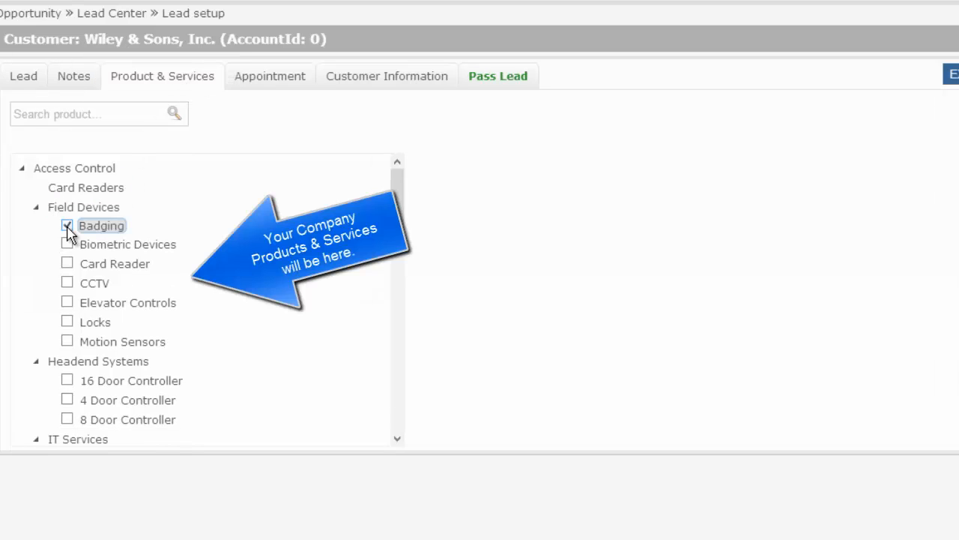
pyautogui.click(67, 323)
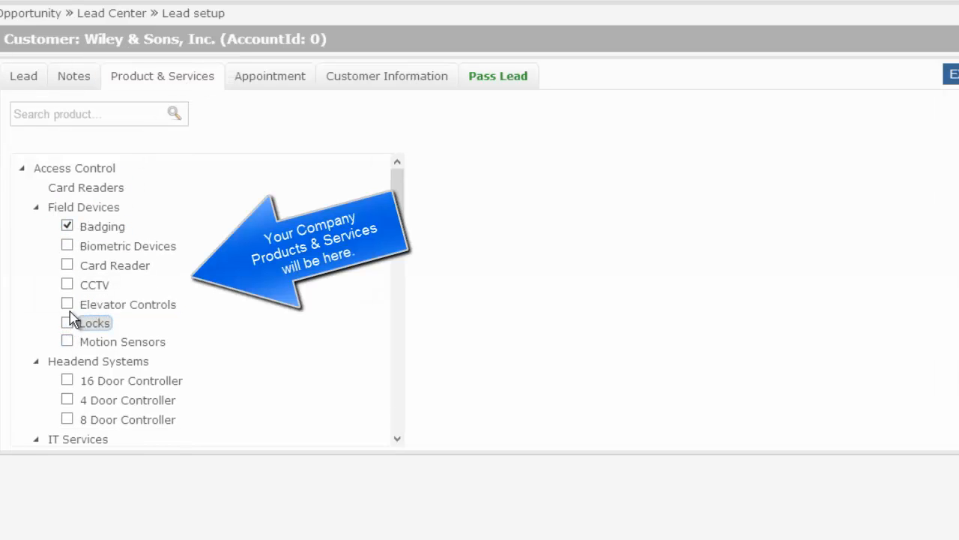
pyautogui.click(68, 323)
# Step: Display the second listed employee's appointment calendar for the week of December 29, 2013 to January 04, 2014
pyautogui.click(276, 84)
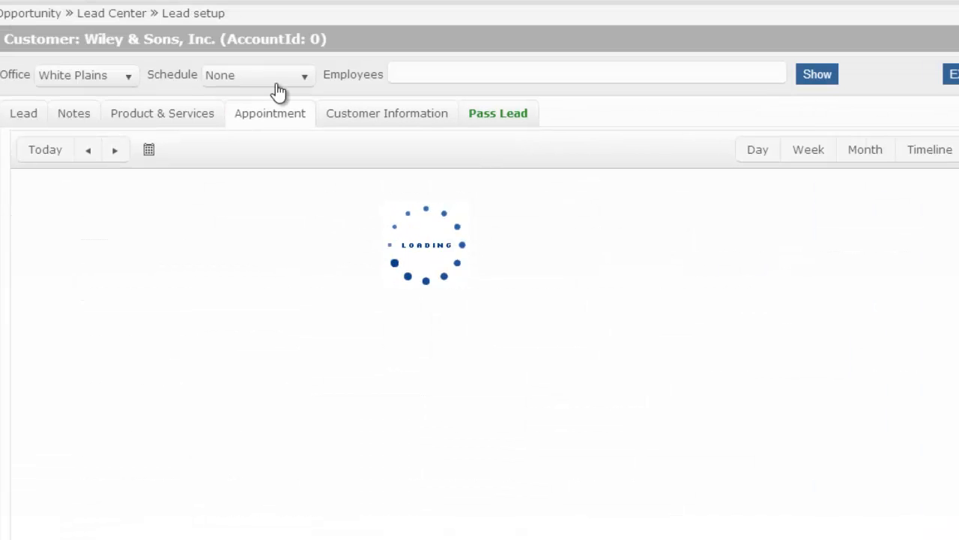
pyautogui.click(428, 83)
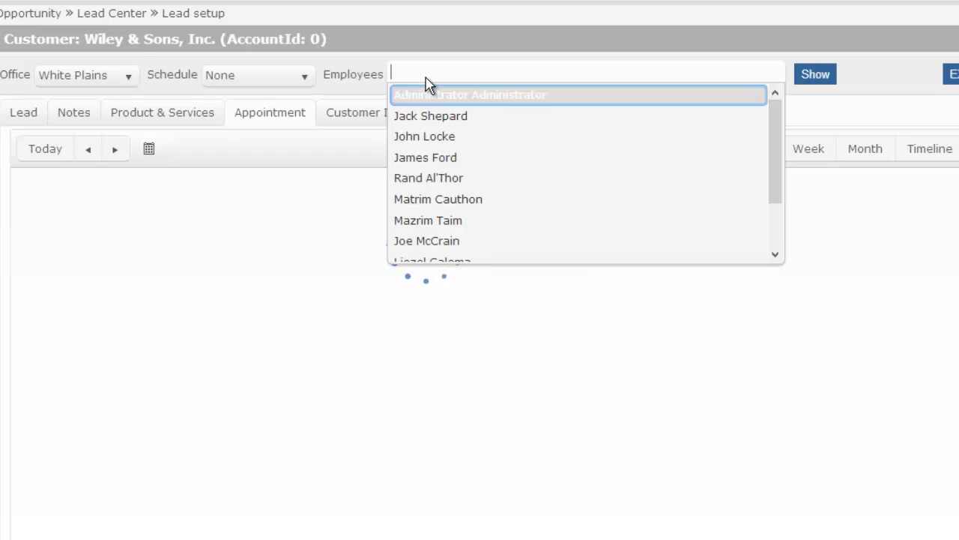
pyautogui.click(424, 124)
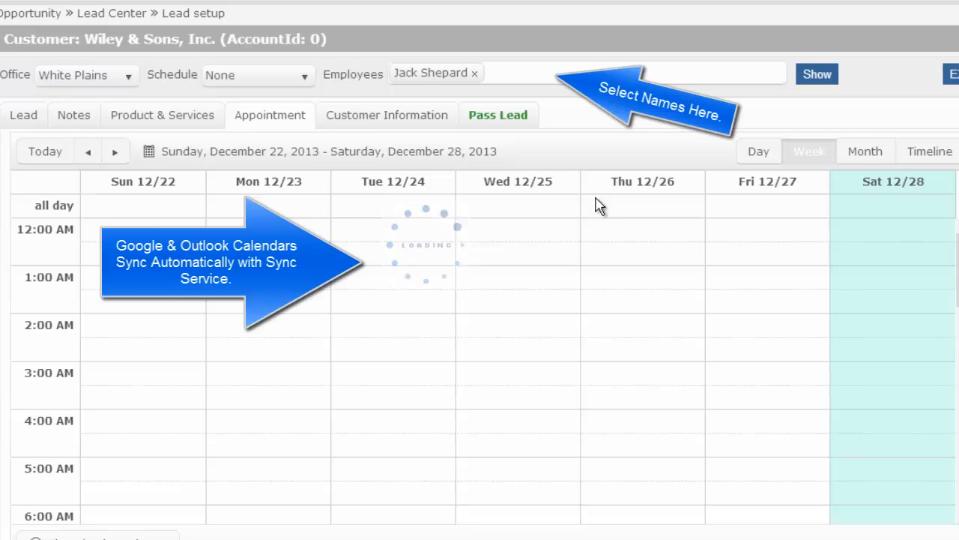
pyautogui.click(116, 153)
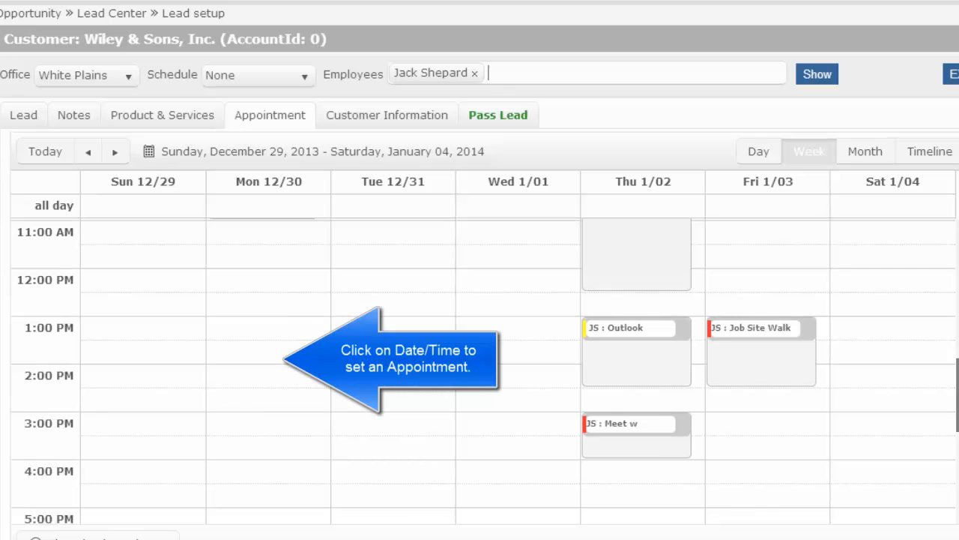
# Step: Schedule a "Meet w Customer" appointment for 12/30/2013, 1:00 PM to 2:00 PM, with subject "call before arriving", assigned to the available salesperson
pyautogui.doubleClick(278, 334)
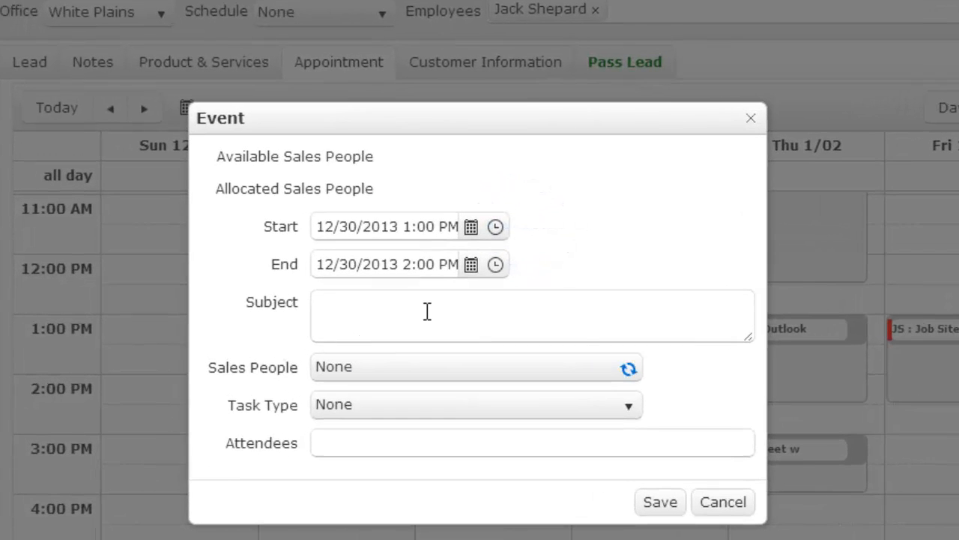
pyautogui.click(428, 303)
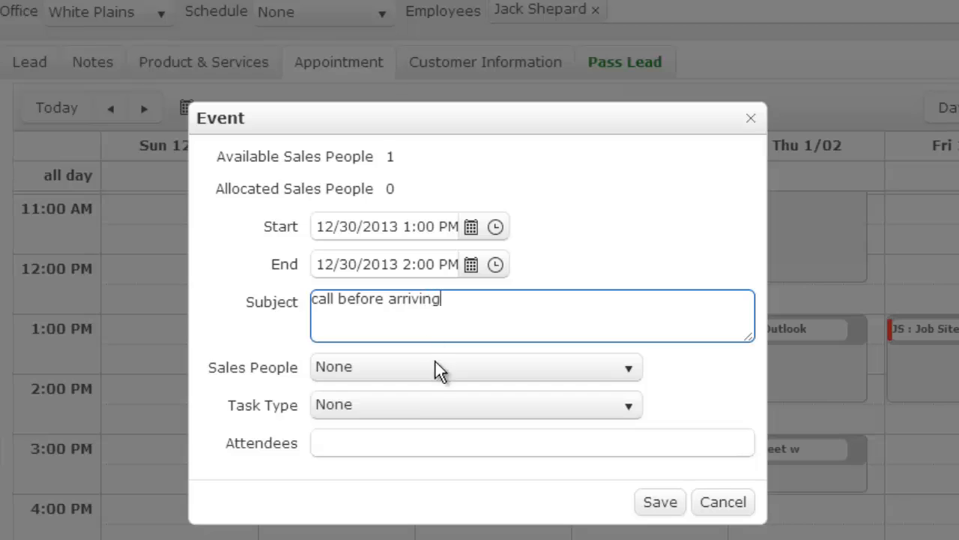
pyautogui.click(413, 373)
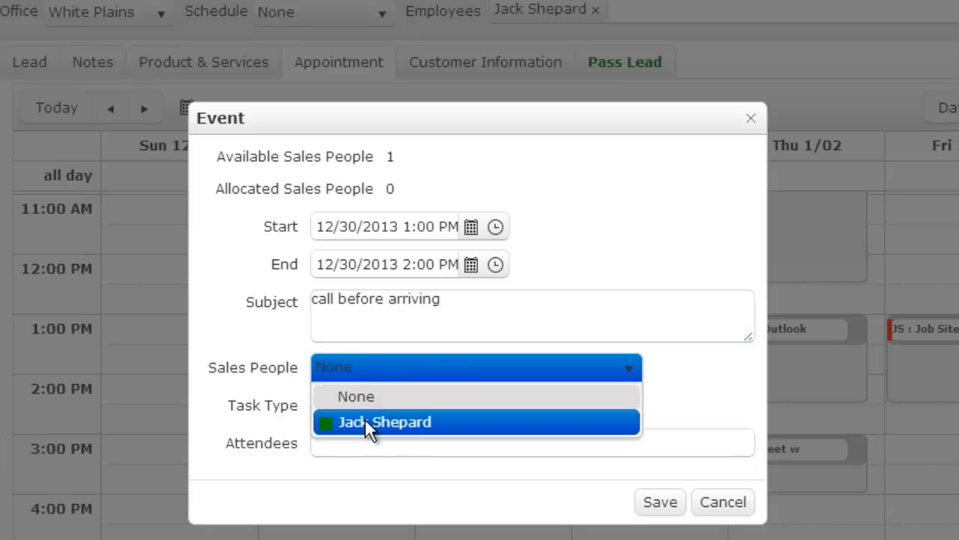
pyautogui.click(367, 422)
pyautogui.click(384, 408)
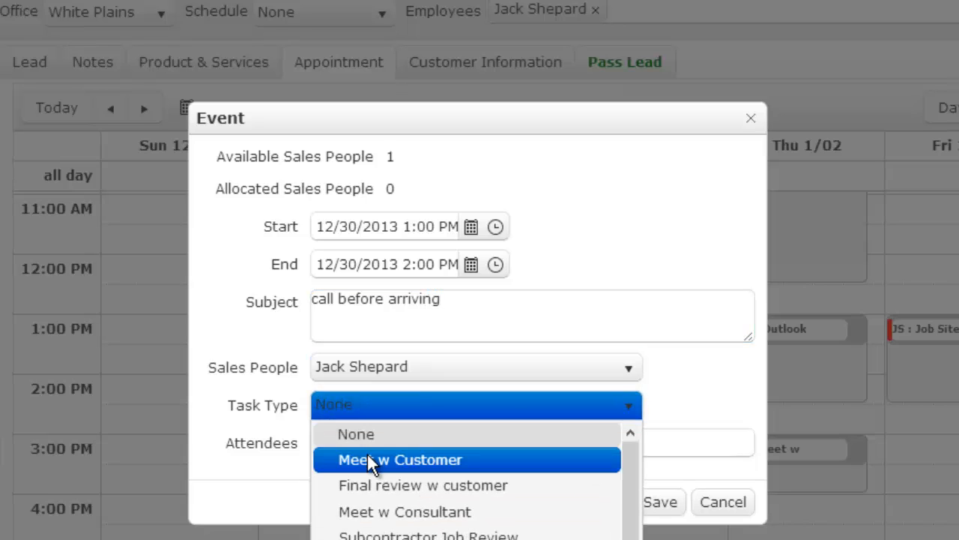
pyautogui.click(367, 460)
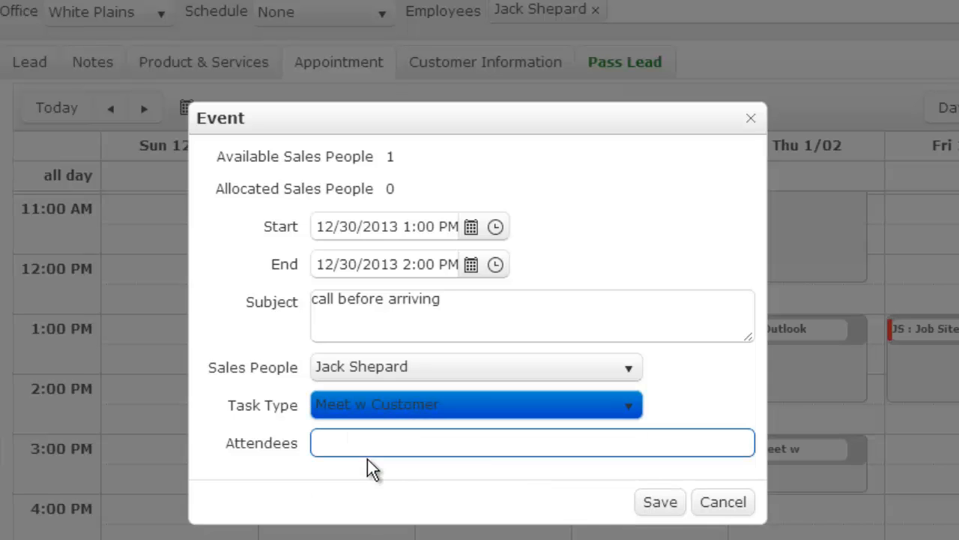
pyautogui.click(661, 512)
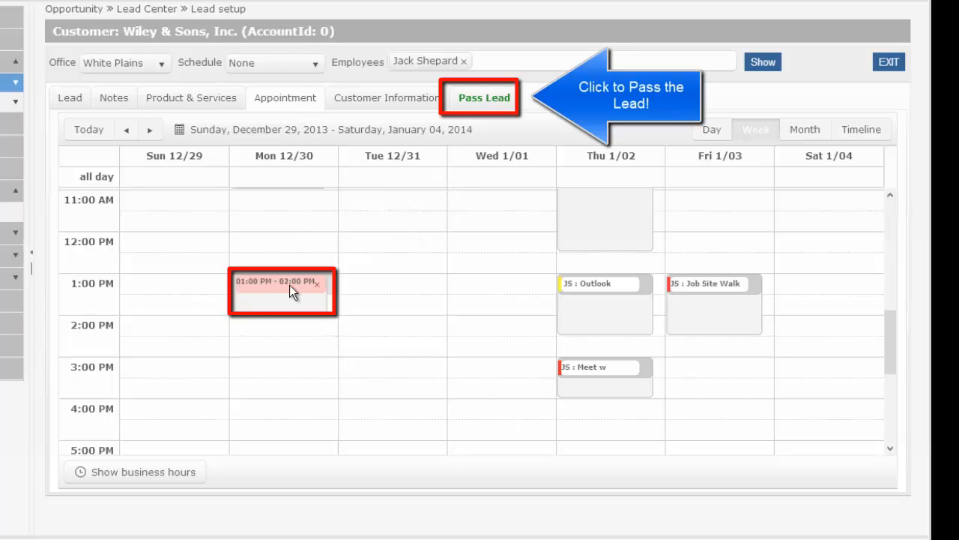
# Step: Pass the lead to the first listed sales team member, accepting the lead summary
pyautogui.click(504, 103)
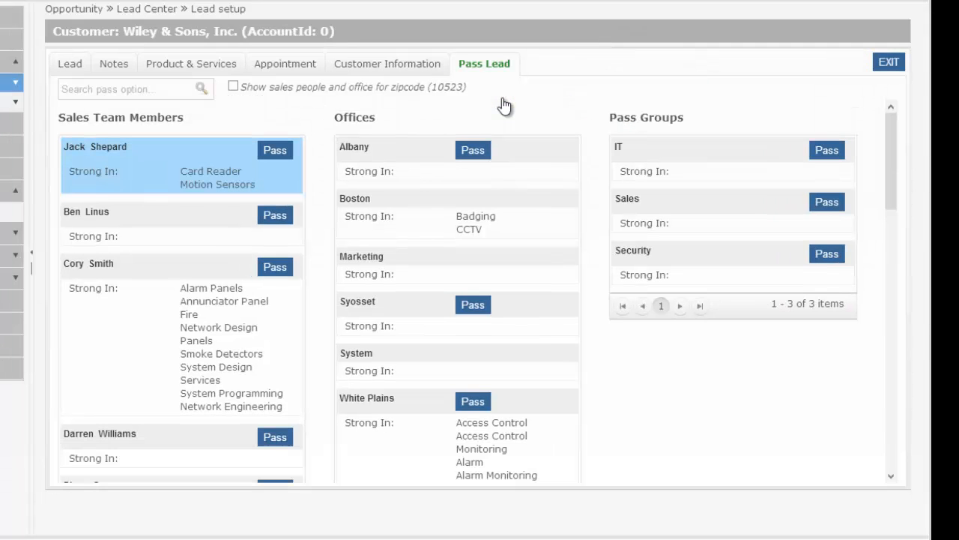
pyautogui.click(276, 152)
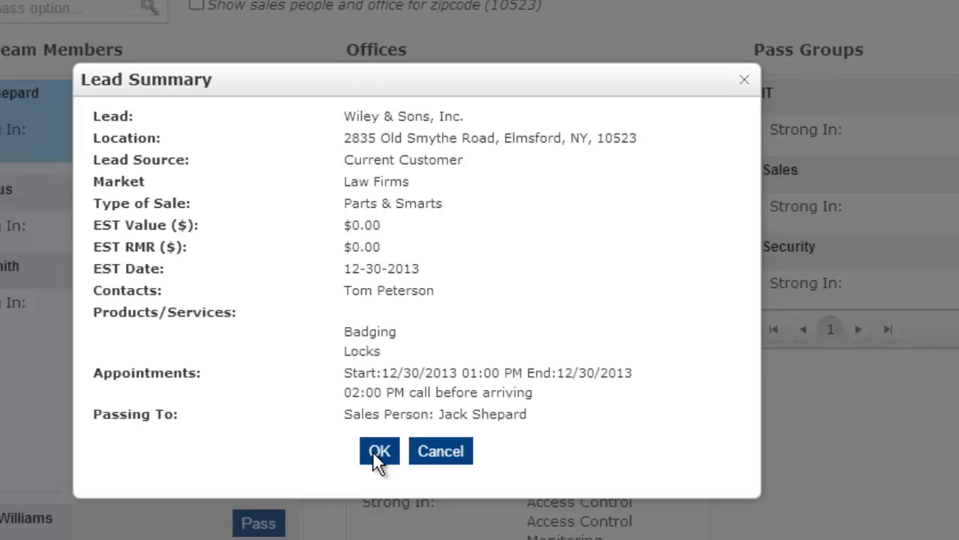
pyautogui.click(383, 470)
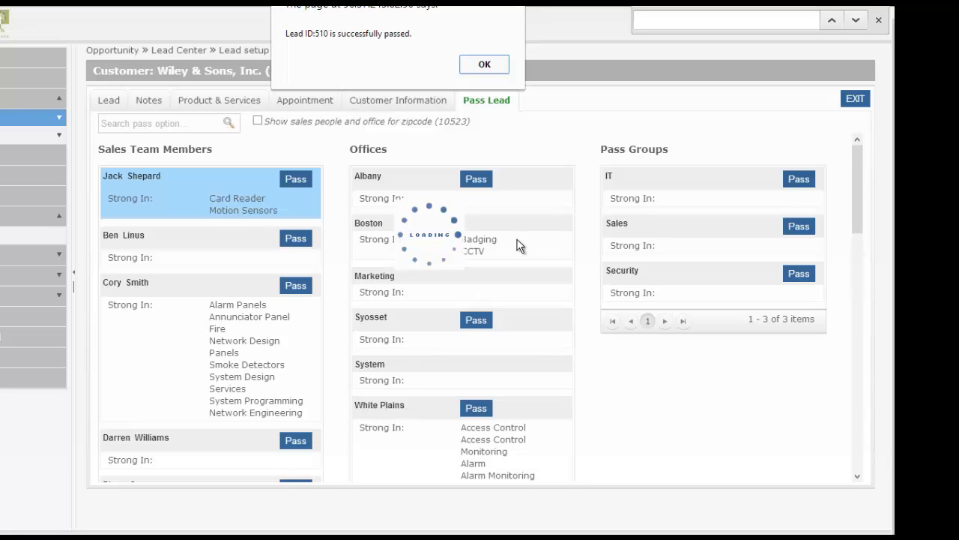
pyautogui.click(485, 64)
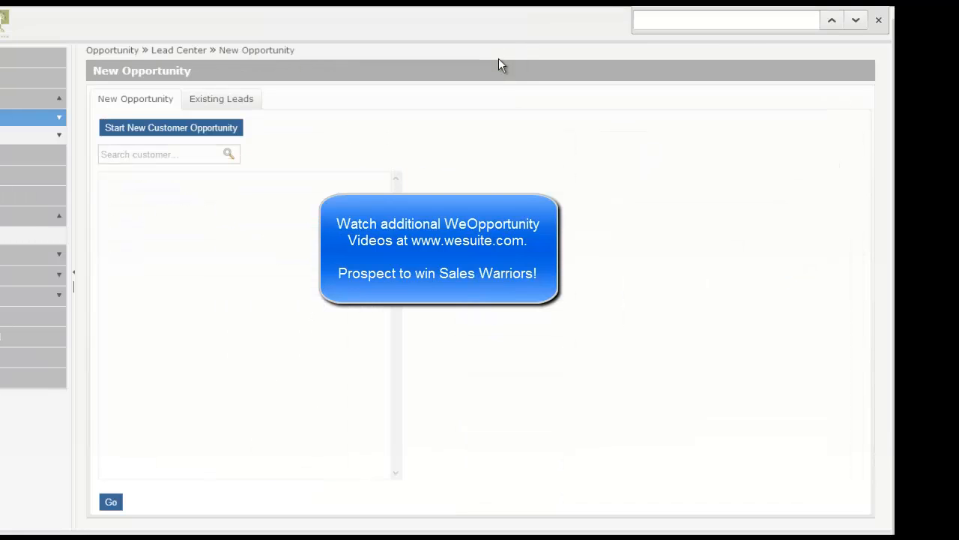